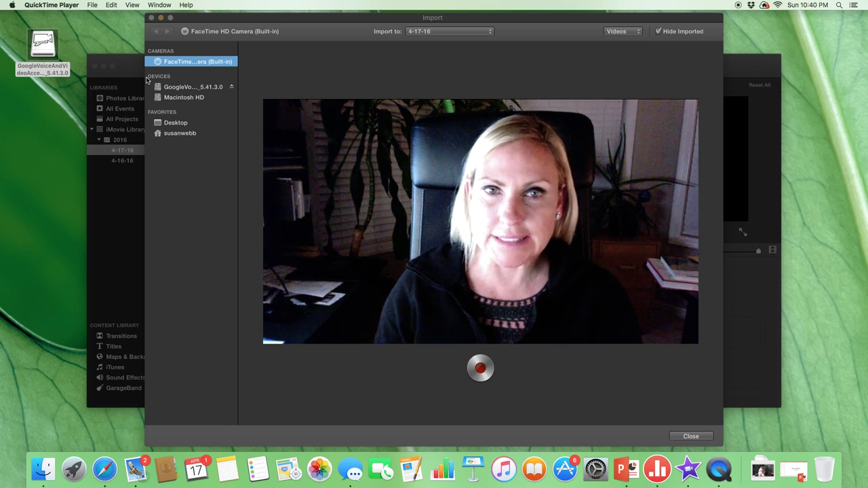
Record a 22.8-second webcam narration clip from the built-in camera into iMovie's 4-17-16 event.
left_click(123, 217)
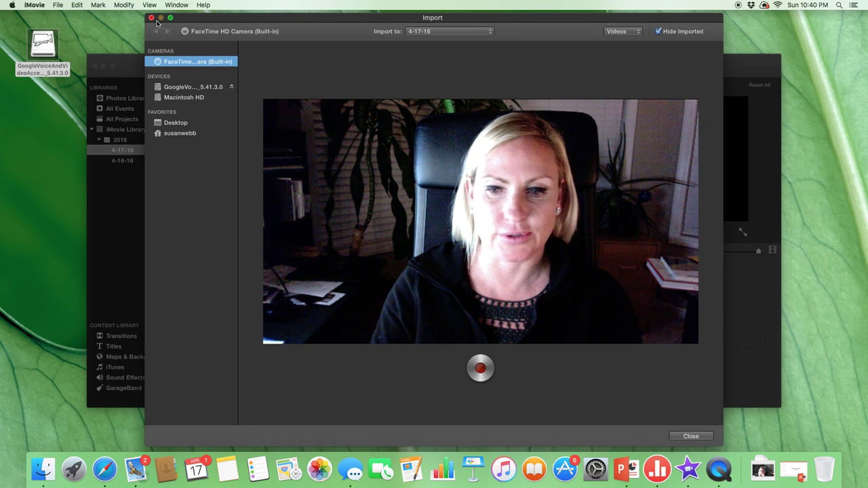
left_click(689, 437)
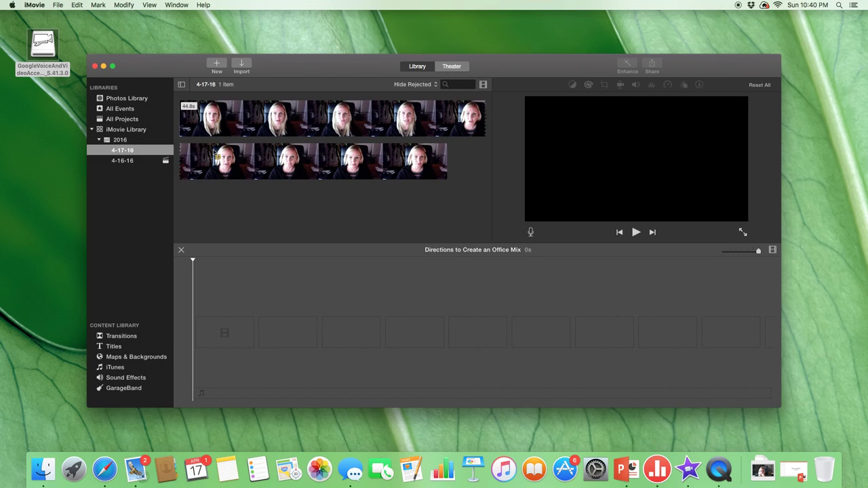
left_click(243, 68)
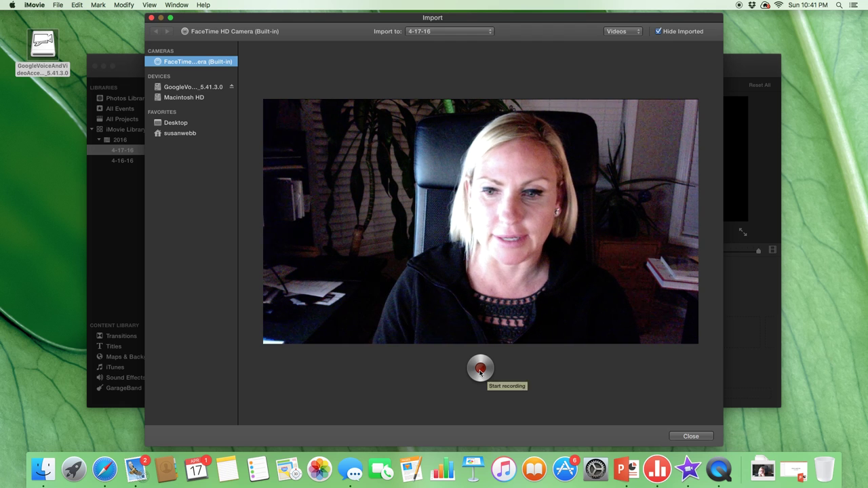
left_click(480, 369)
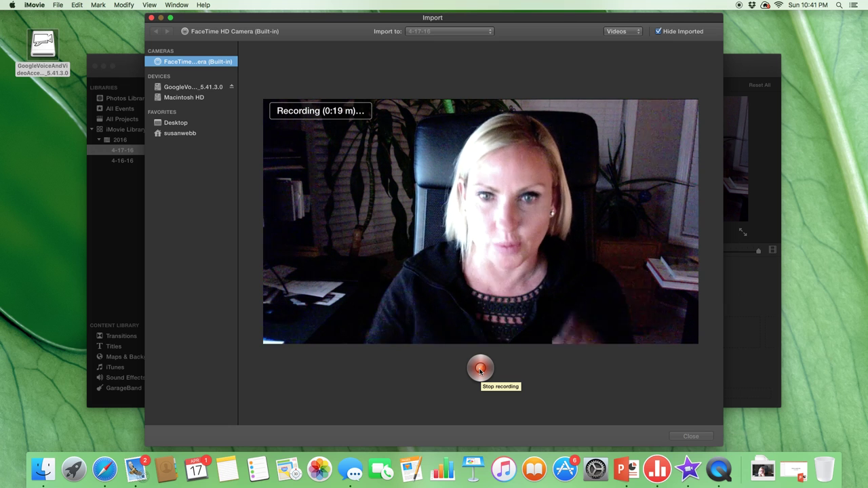
left_click(480, 369)
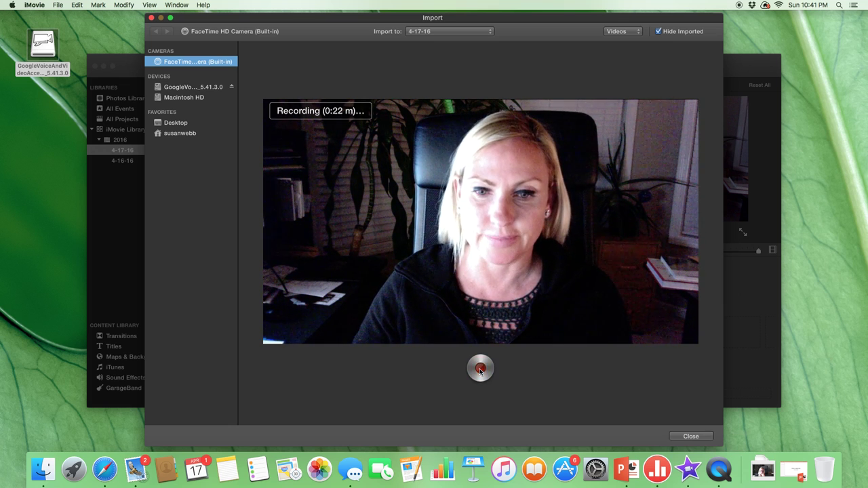
Start a Share > File export of the 1280 x 720 clip from the iMovie library.
left_click(691, 435)
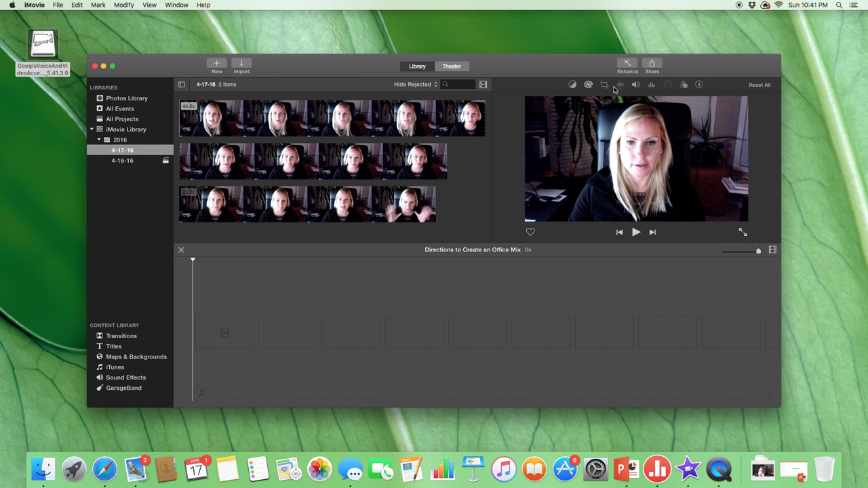
left_click(652, 65)
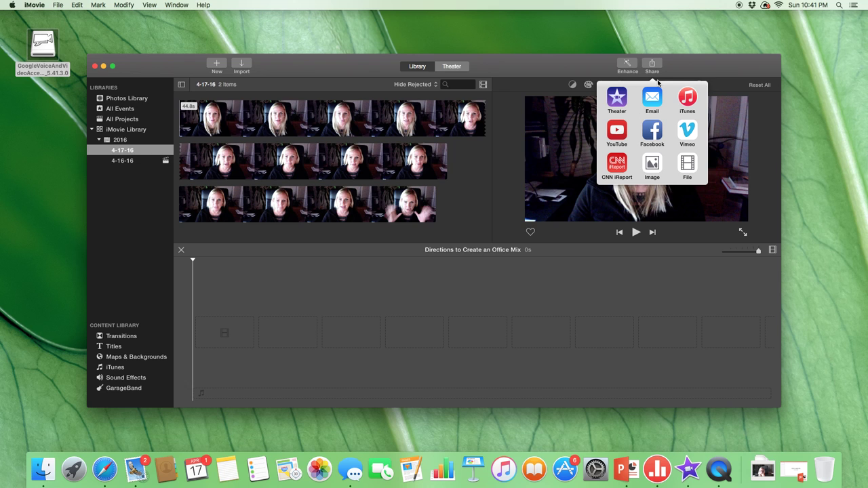
left_click(688, 165)
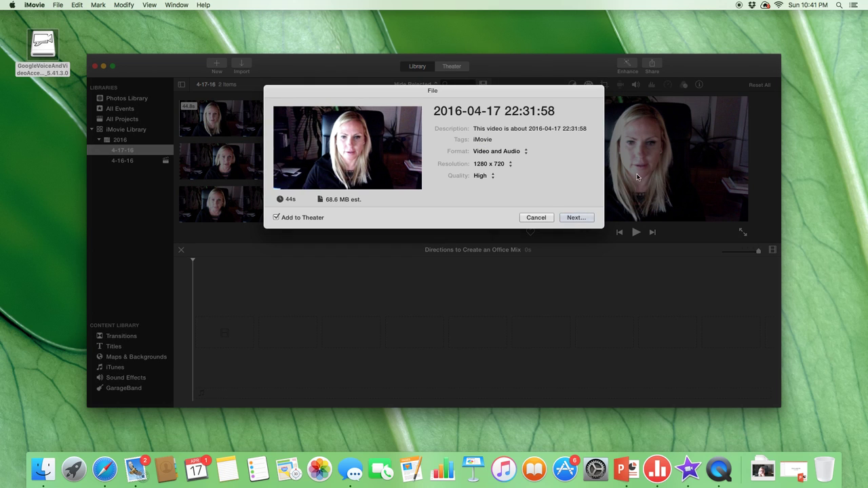
left_click(577, 219)
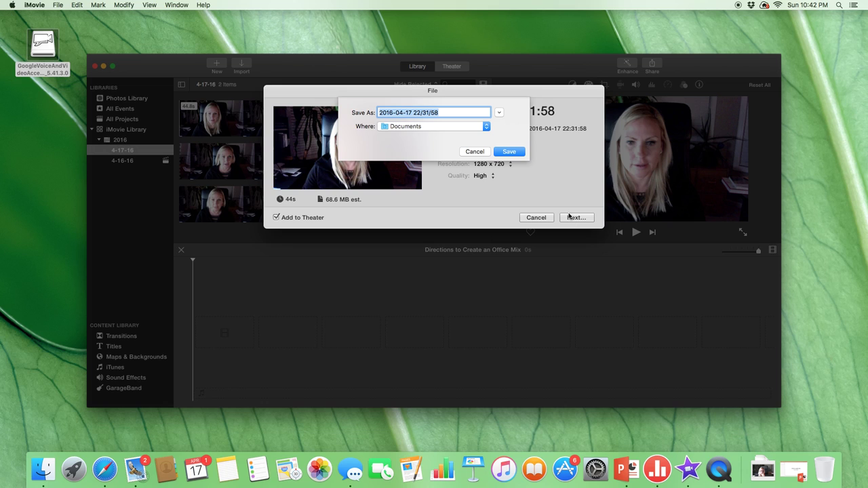
Name the exported video Office Mix Test and save it to Dropbox.
type("Office Mix Test")
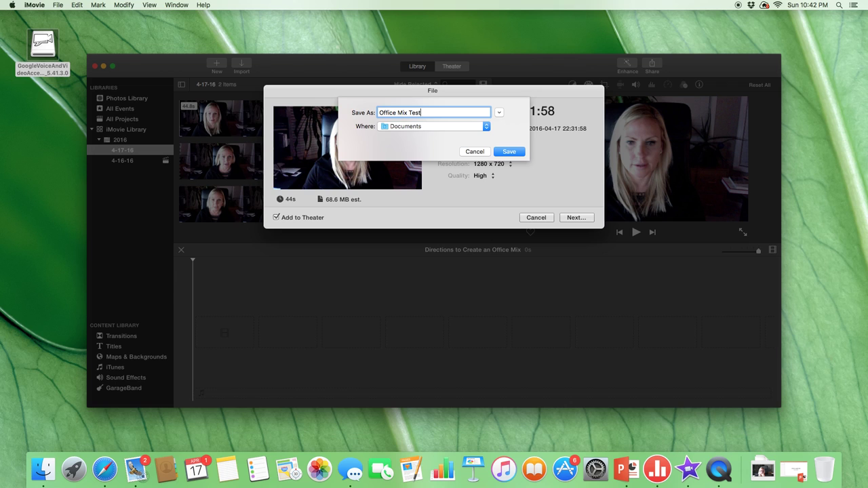
left_click(486, 127)
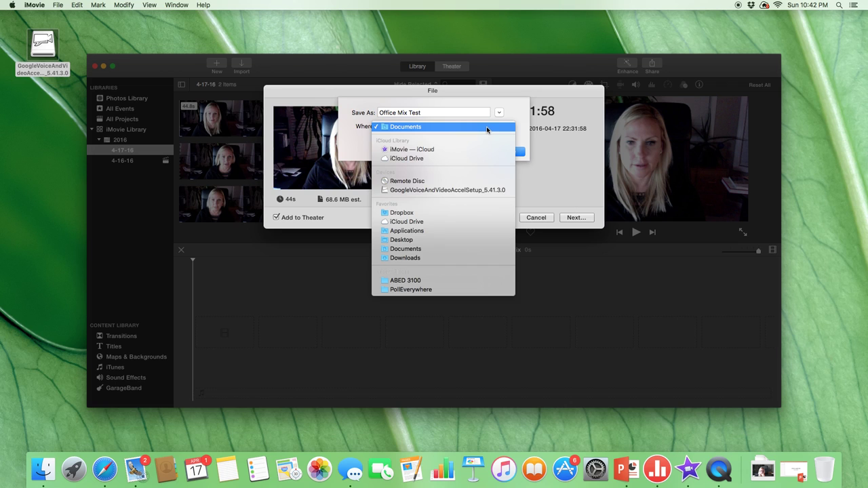
left_click(409, 213)
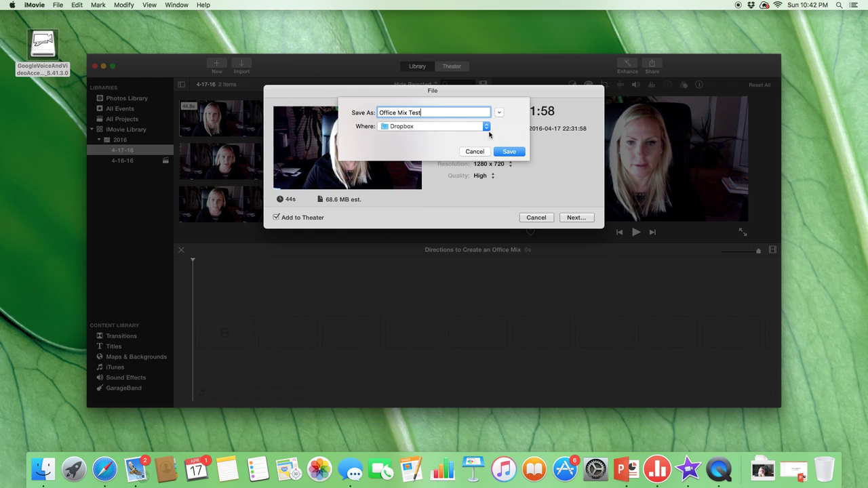
left_click(508, 151)
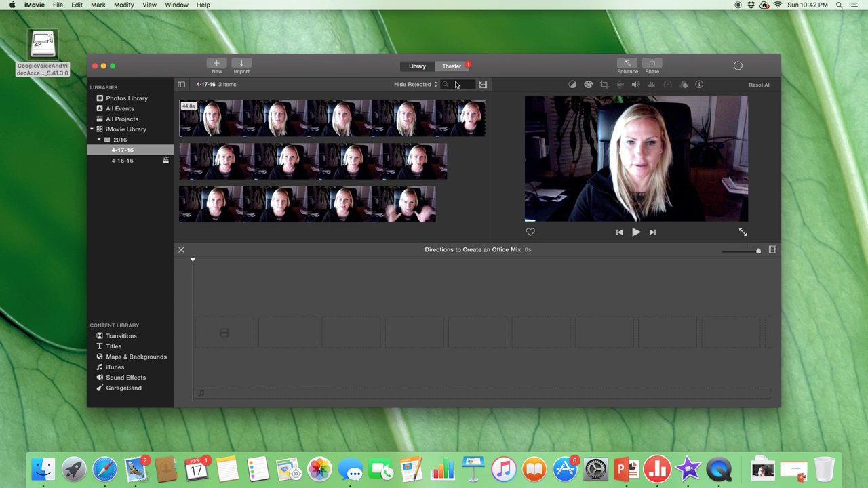
Restore the blank Presentation1 title slide and place the cursor in its subtitle placeholder.
left_click(791, 469)
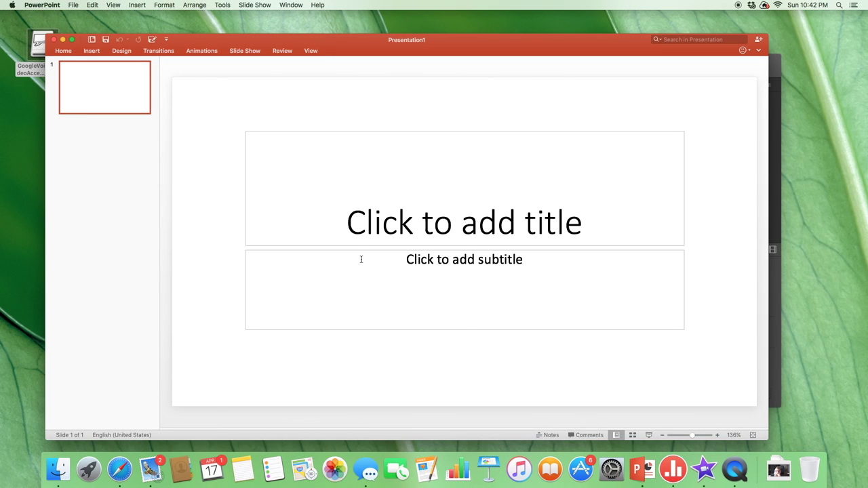
left_click(361, 259)
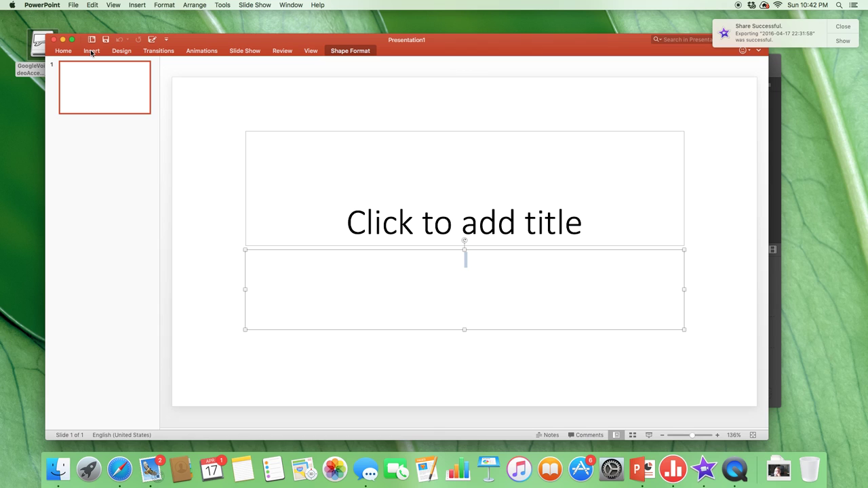
Dismiss the export notification and bring up Insert > Video > Movie from File.
left_click(843, 28)
left_click(90, 52)
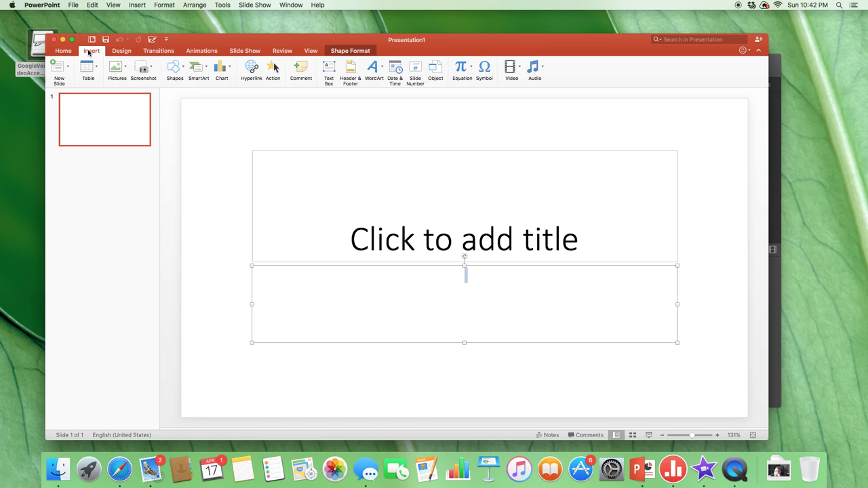
left_click(519, 68)
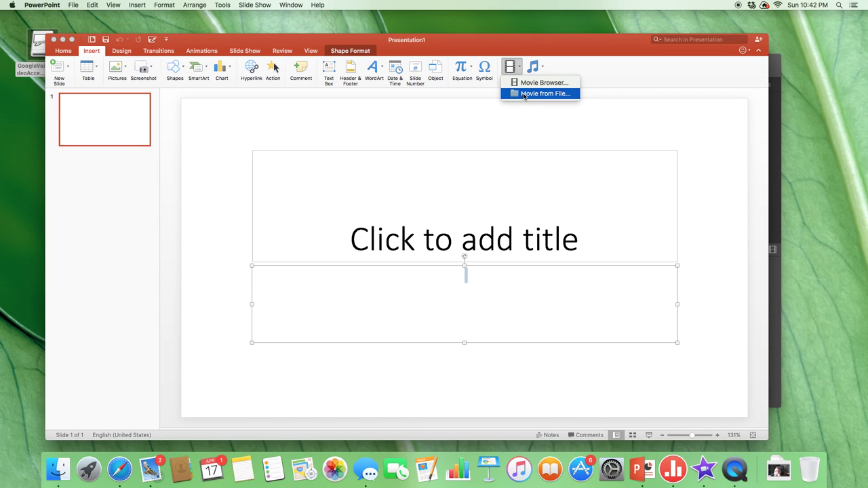
left_click(524, 95)
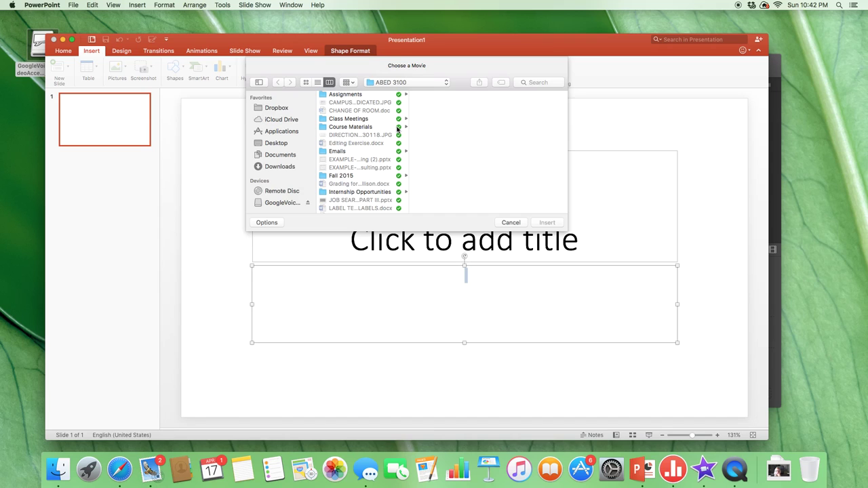
Insert Office Mix Test.mp4 from the Dropbox folder onto the title slide.
scroll(383, 144, "down", 5)
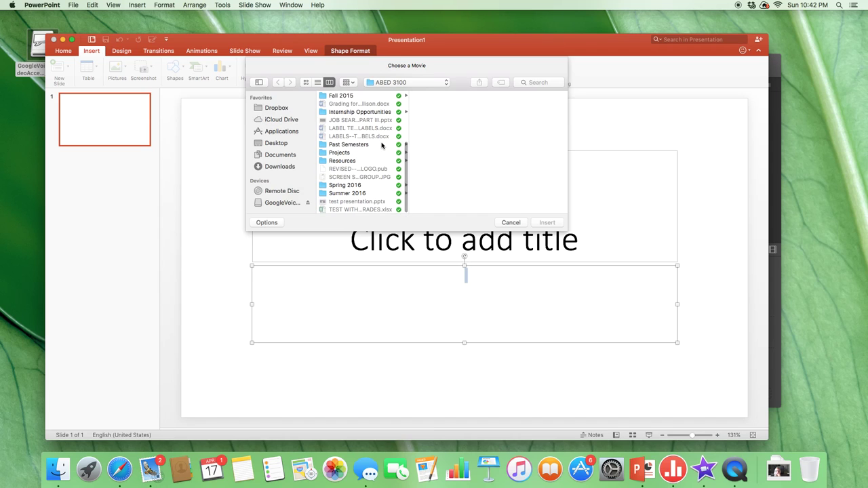
scroll(381, 145, "down", 1)
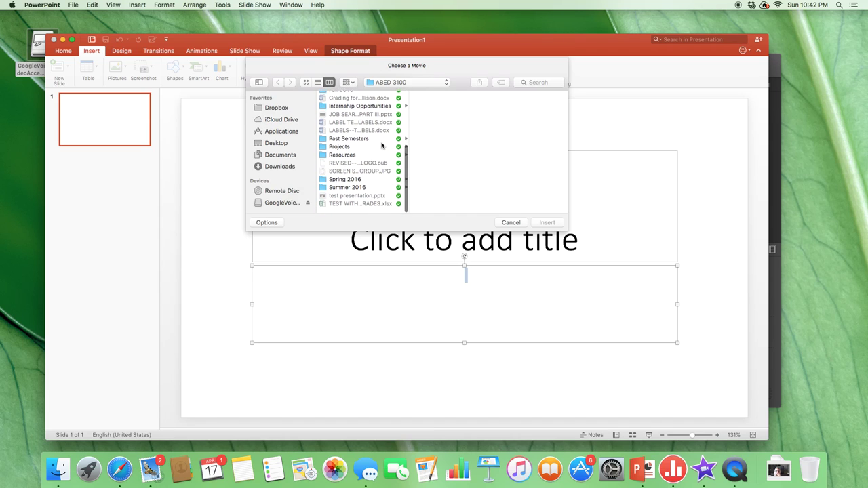
left_click(446, 82)
left_click(390, 89)
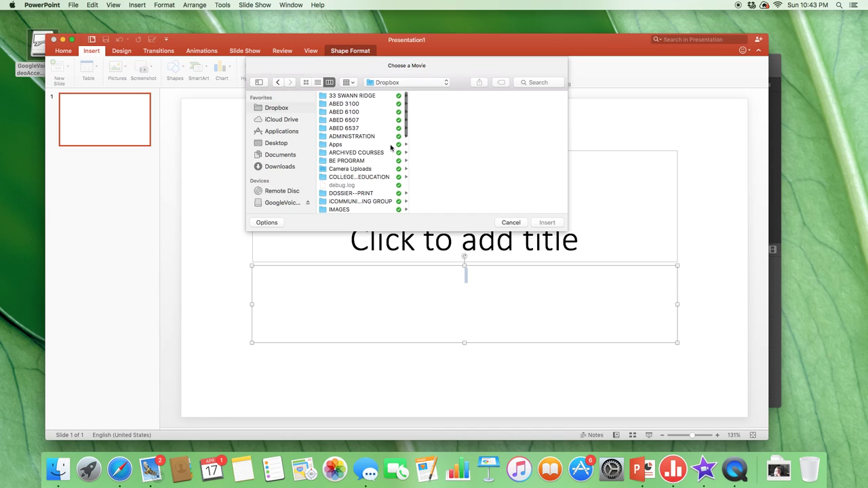
scroll(391, 147, "down", 10)
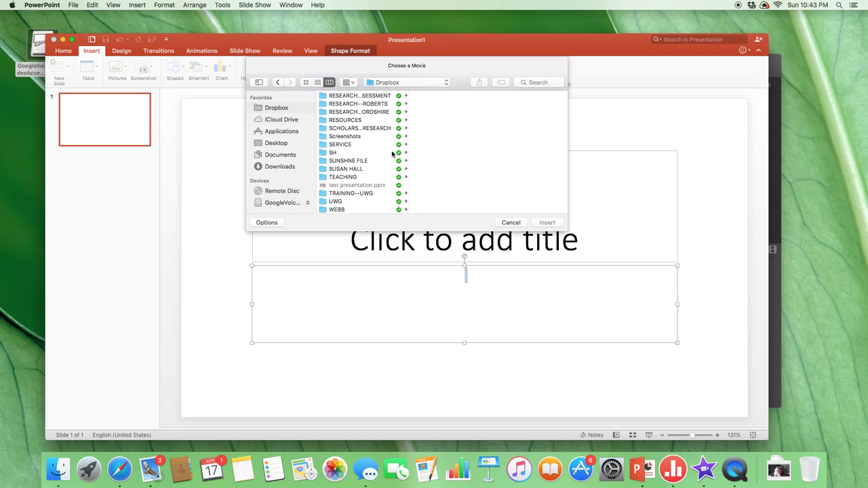
scroll(391, 158, "down", 3)
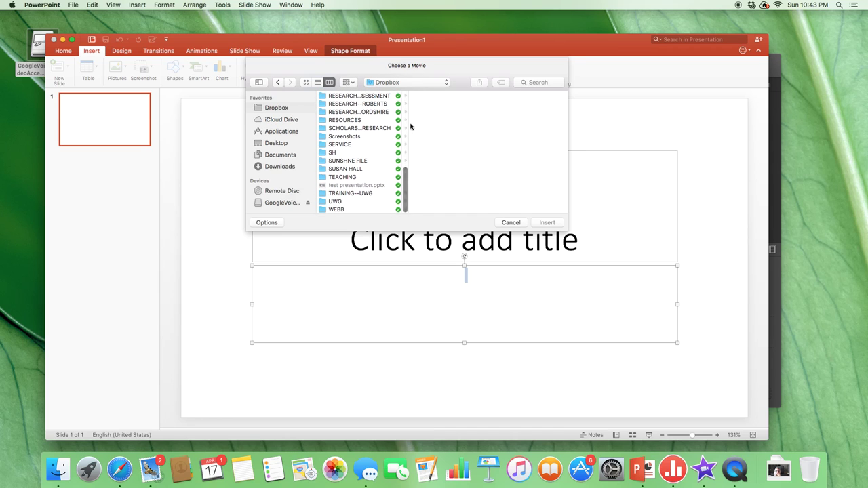
scroll(391, 128, "up", 10)
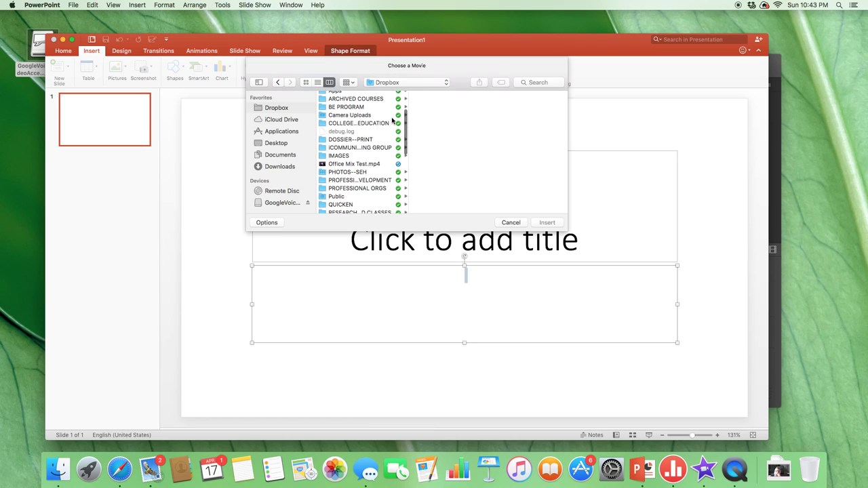
scroll(392, 120, "down", 1)
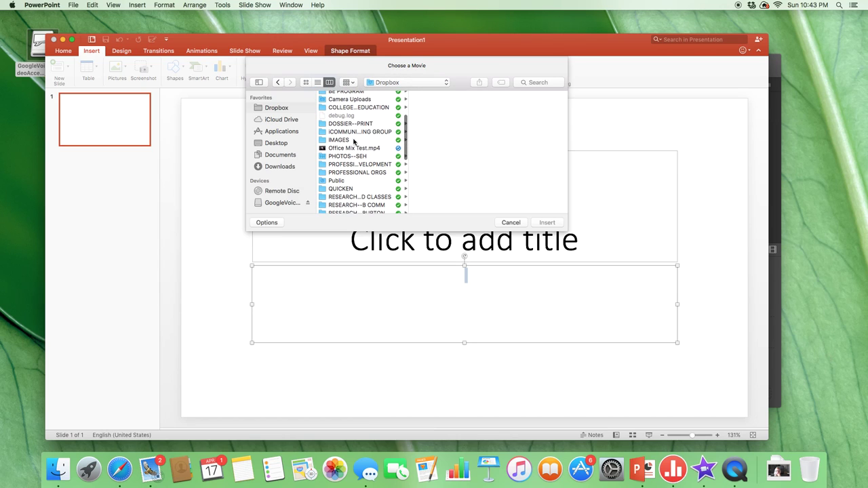
left_click(344, 148)
double_click(344, 149)
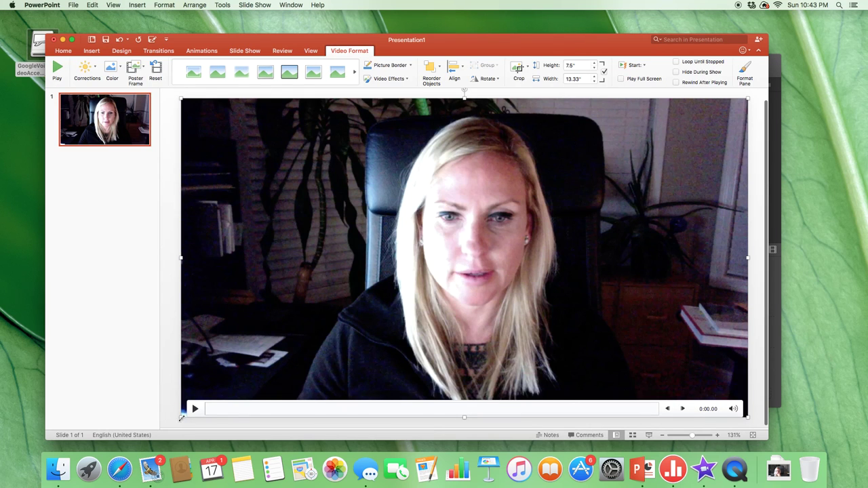
Preview the video, then shrink it to about 4.15 x 2.33 inches in the top-right corner.
left_click_drag(181, 419, 182, 300)
left_click(195, 409)
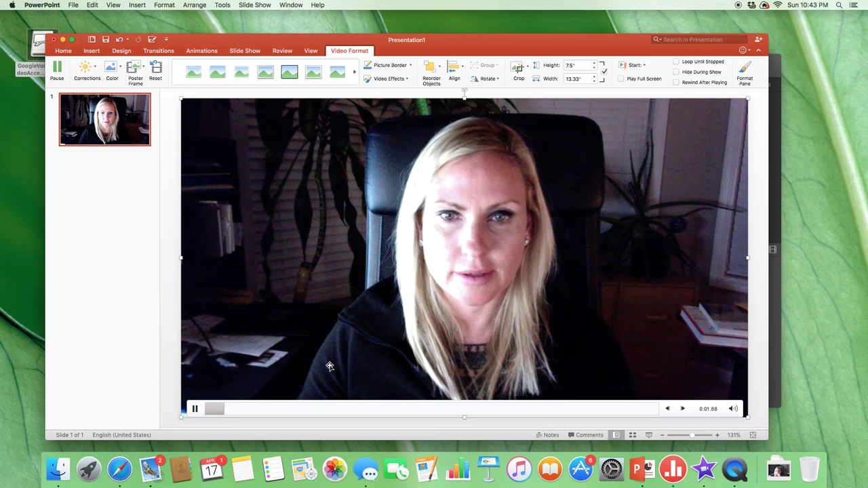
left_click(194, 410)
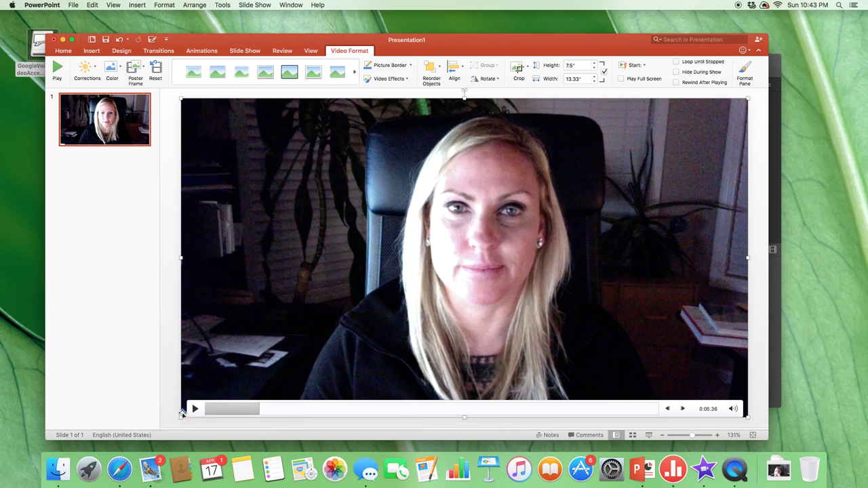
left_click_drag(182, 417, 404, 262)
left_click_drag(507, 233, 393, 289)
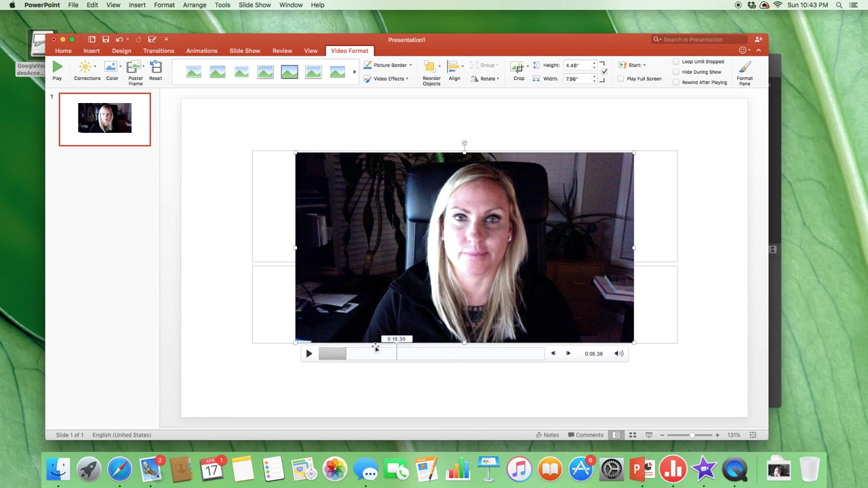
left_click_drag(301, 346, 657, 174)
Add a blank Title and Content slide after slide 1.
left_click(603, 309)
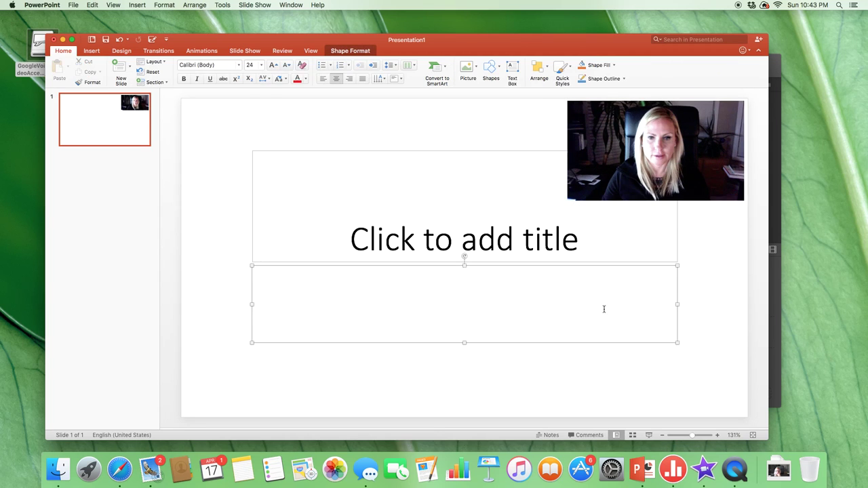
left_click(643, 188)
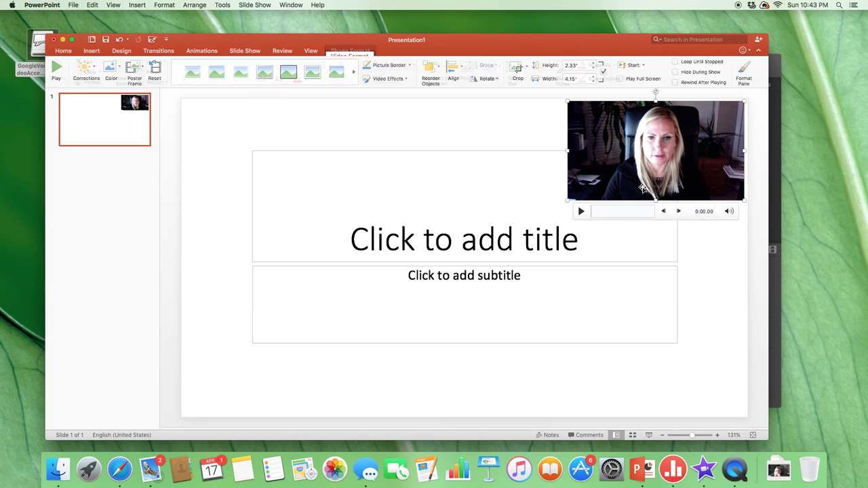
left_click(101, 194)
left_click(121, 73)
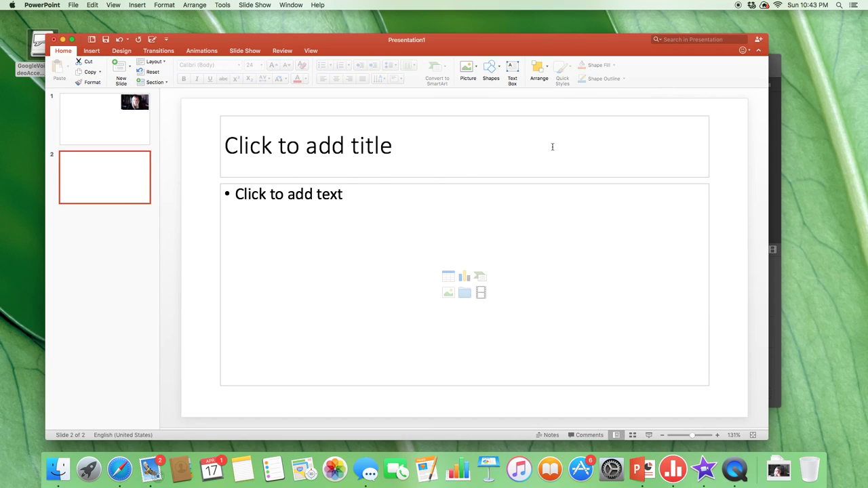
left_click(607, 147)
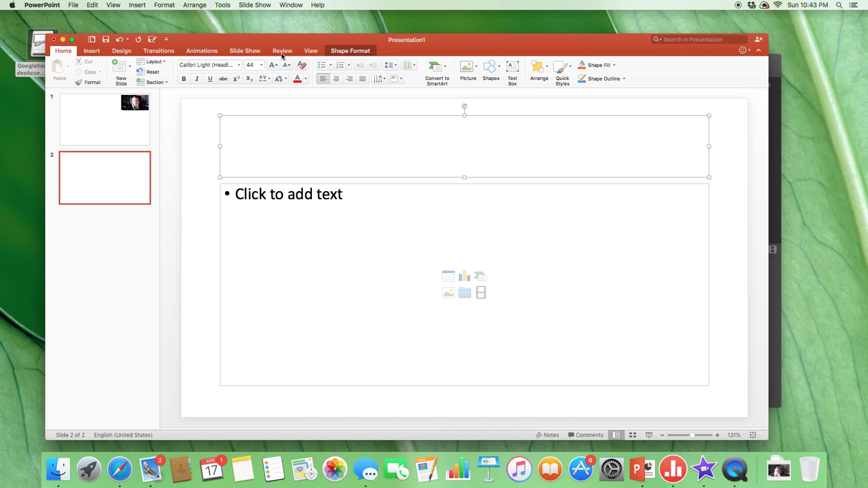
Cancel the Movie from File dialog for slide 2 and return to slide 1.
left_click(91, 50)
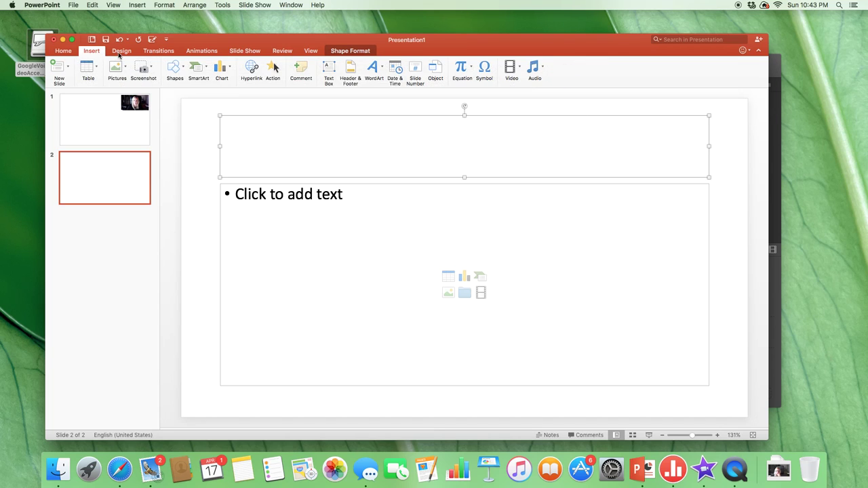
left_click(519, 68)
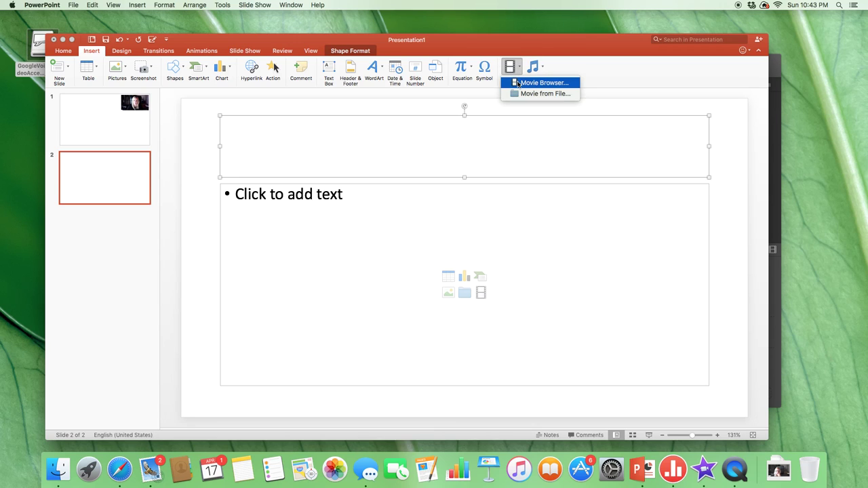
left_click(521, 94)
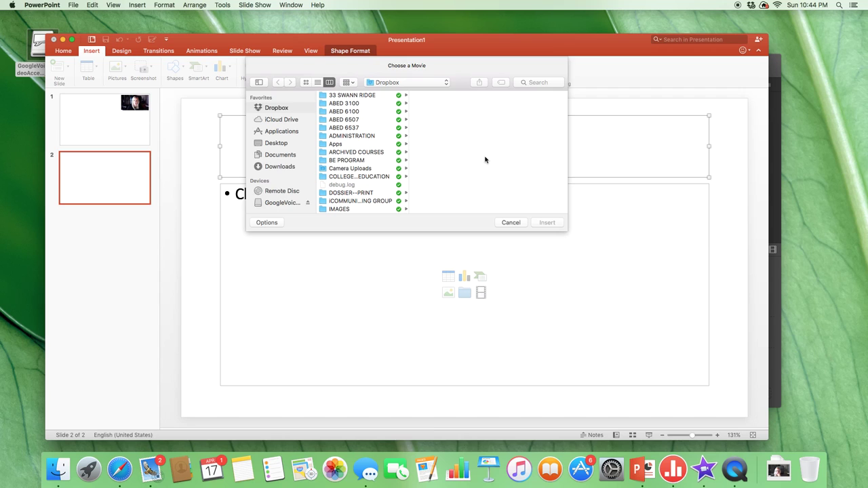
left_click(509, 222)
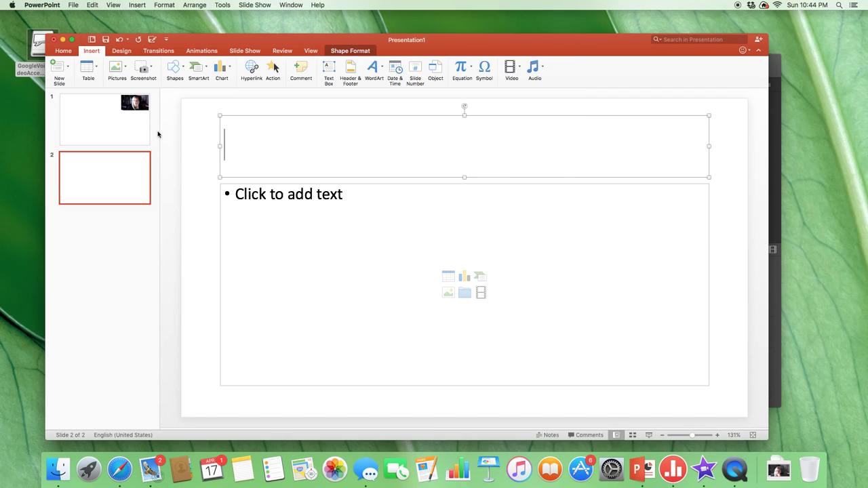
left_click(106, 117)
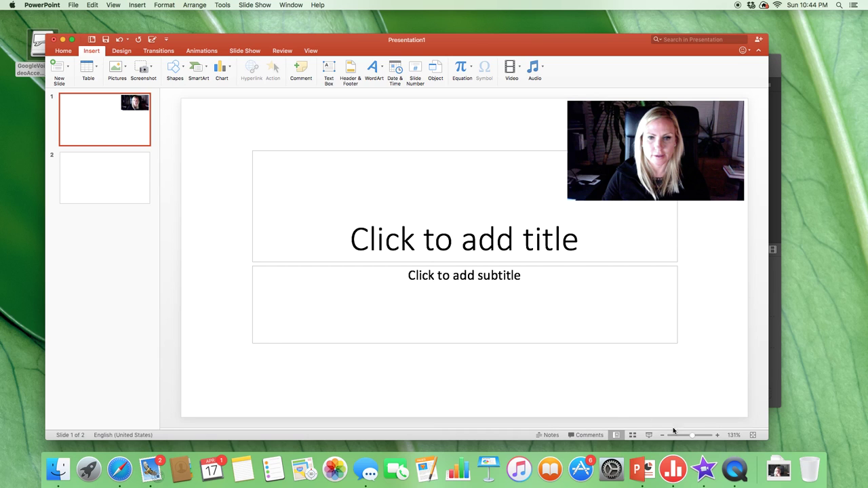
Bring QuickTime Player forward and browse its QuickTime Player, File and Window menus.
left_click(736, 473)
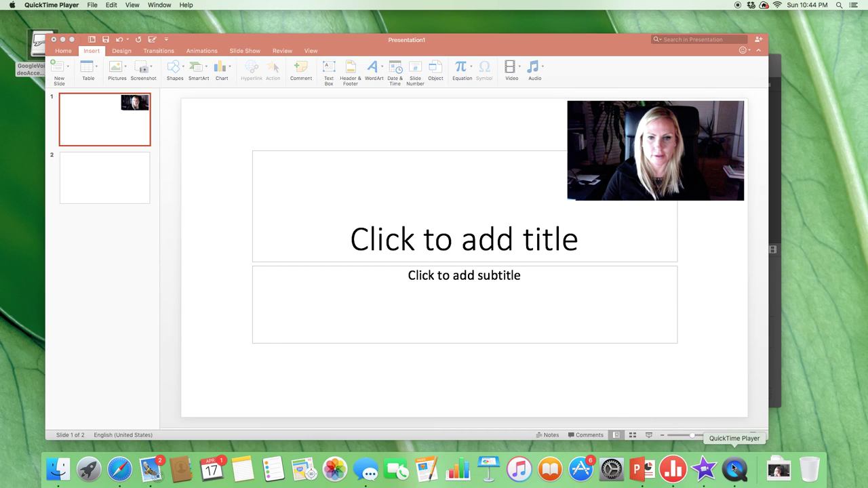
left_click(32, 6)
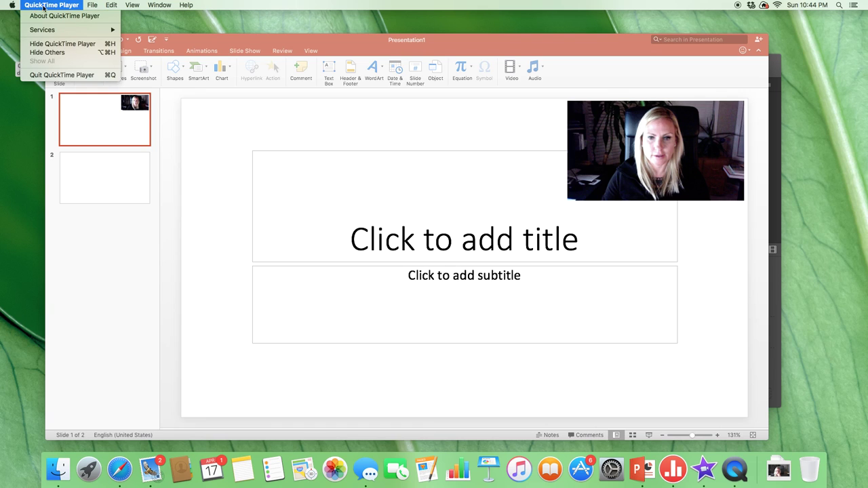
mouse_move(96, 6)
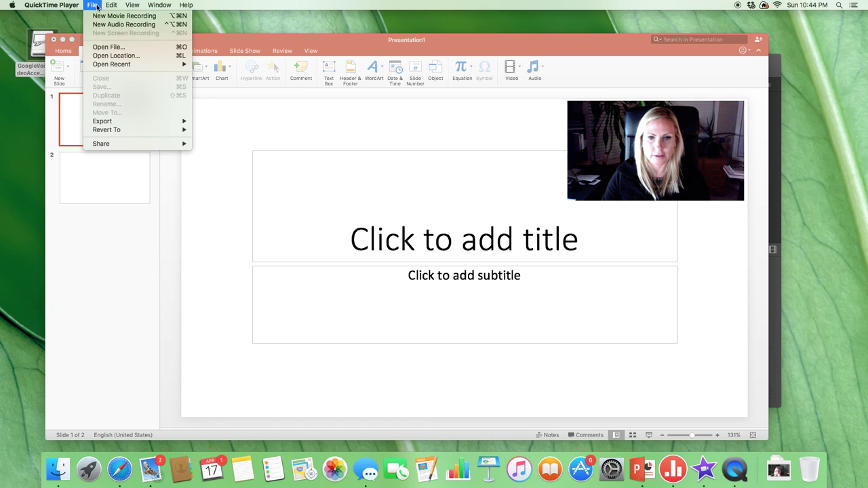
mouse_move(124, 6)
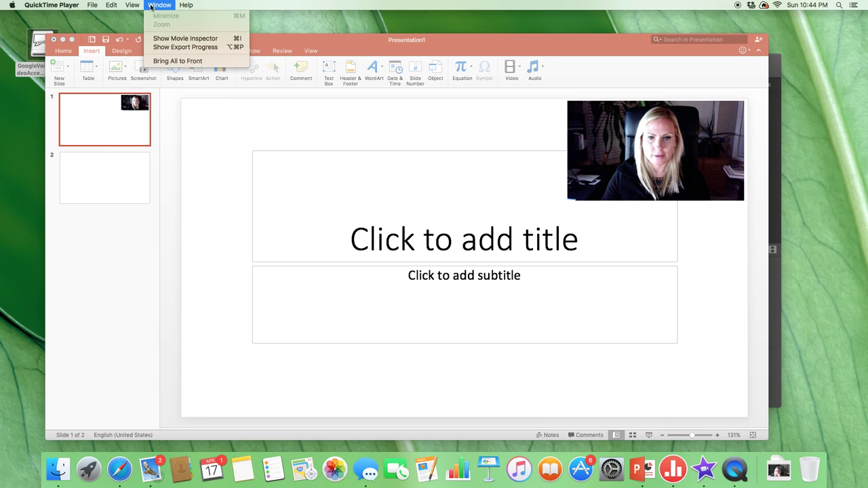
mouse_move(184, 6)
left_click(404, 4)
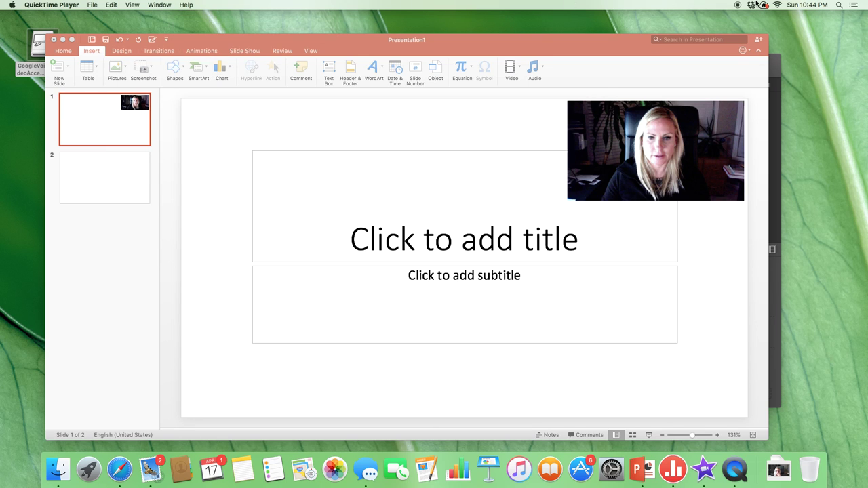